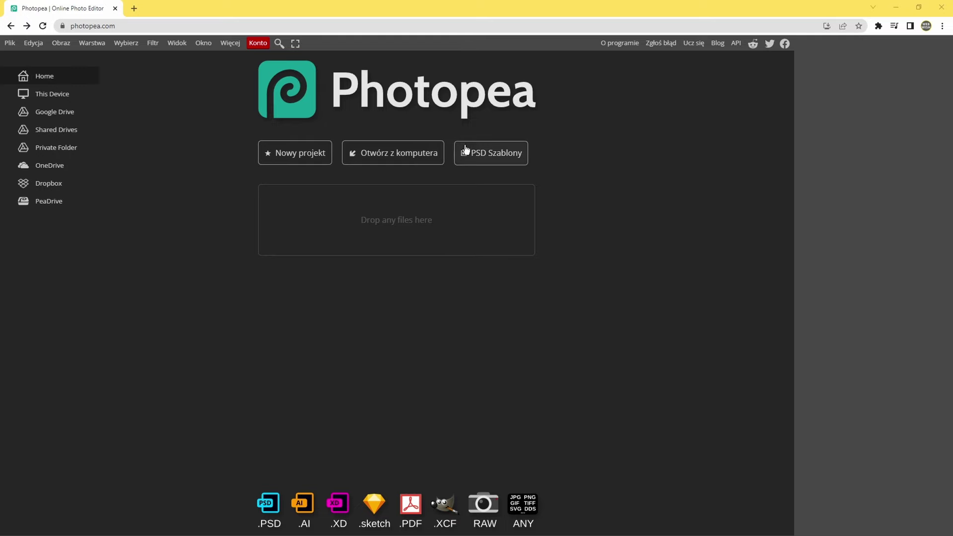
View the About Photopea information from the Więcej menu, then close it.
left_click(258, 43)
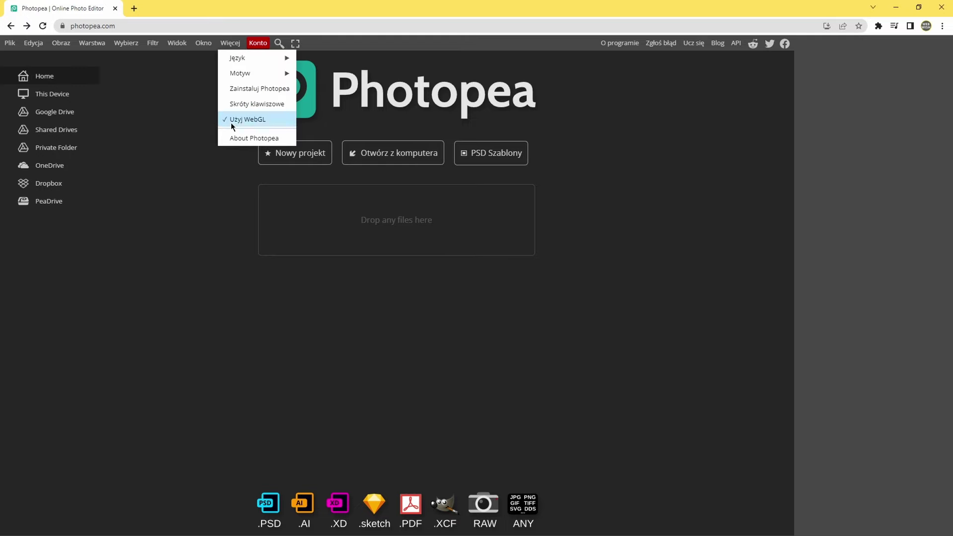
left_click(243, 137)
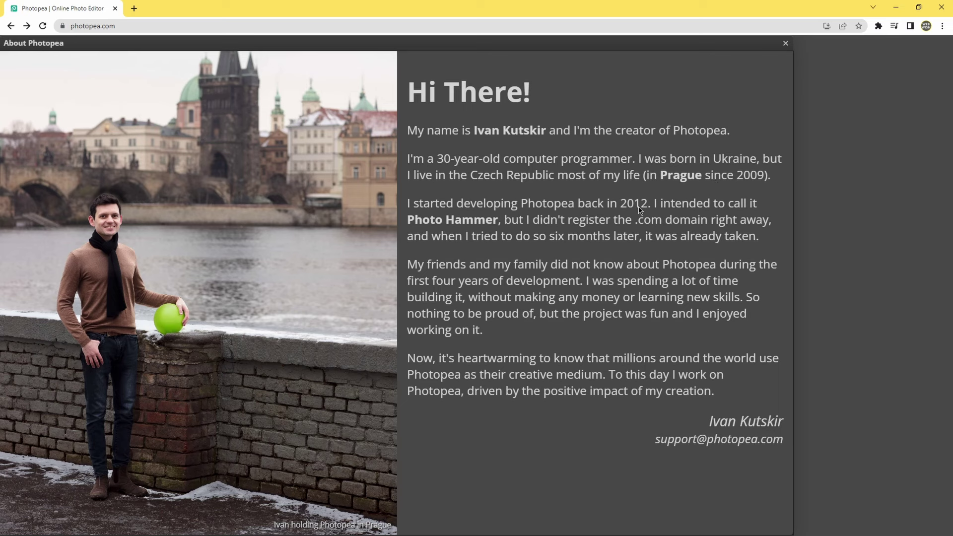
left_click(786, 43)
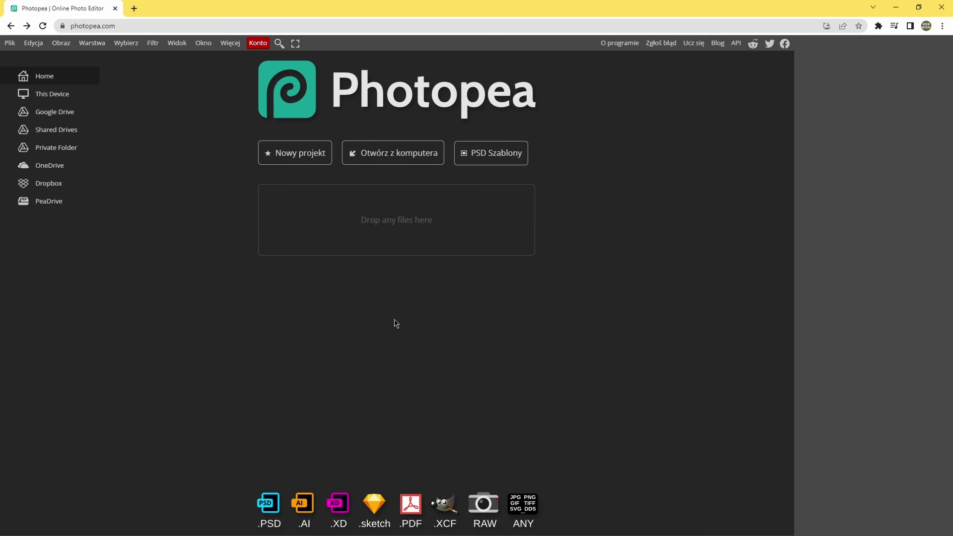
View the Konto panel's free versus premium plan pricing, then close it.
left_click(266, 45)
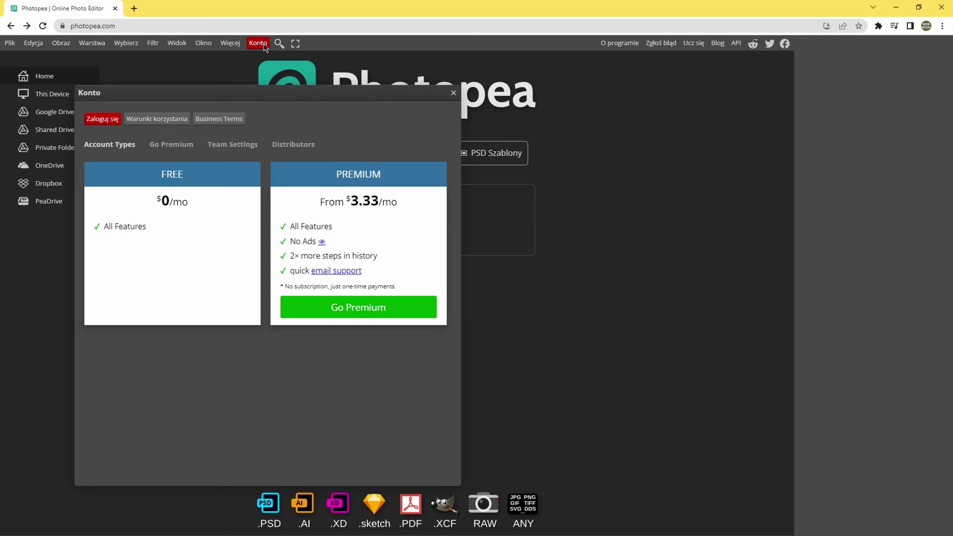
left_click(453, 93)
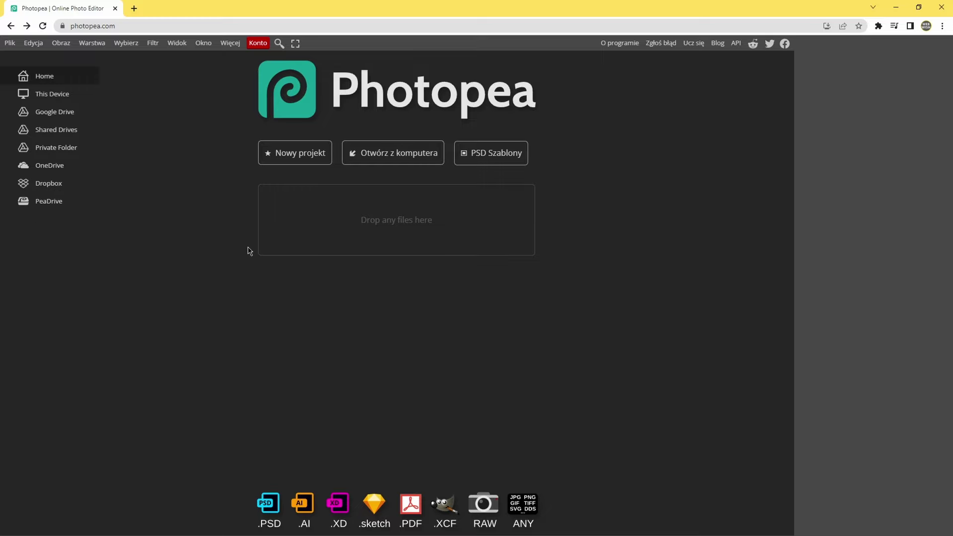
Open the PSD Szablony template browser and scroll through the templates.
left_click(517, 161)
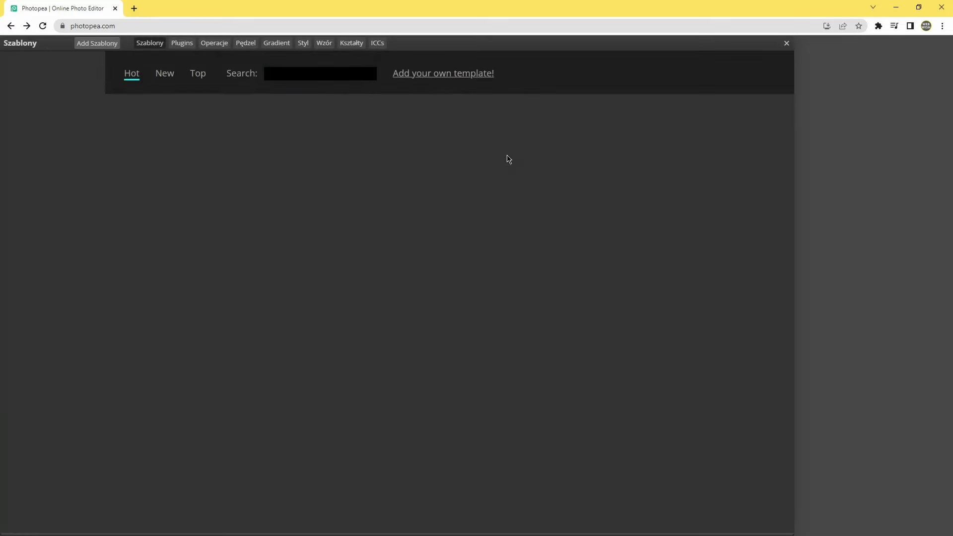
scroll(357, 298, "down", 1)
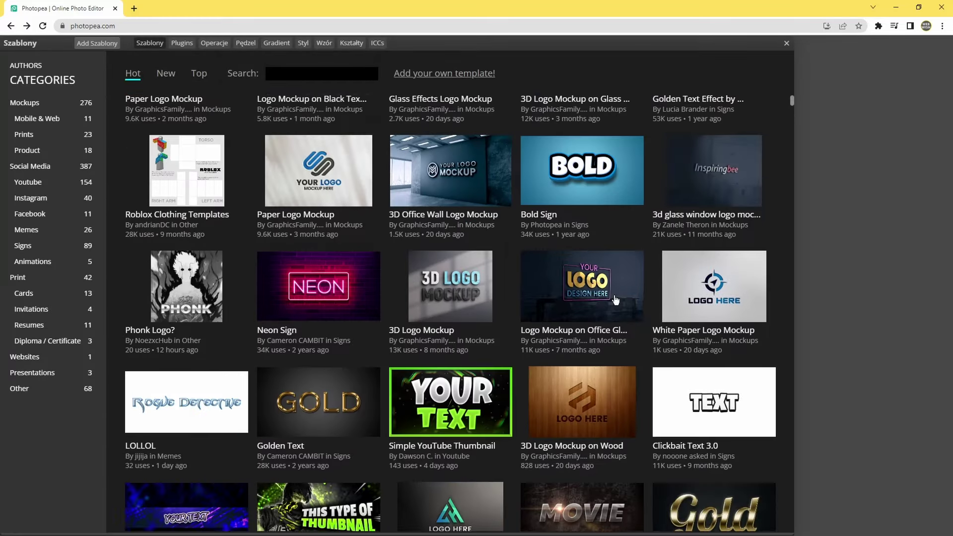
scroll(350, 345, "down", 2)
scroll(350, 345, "down", 2)
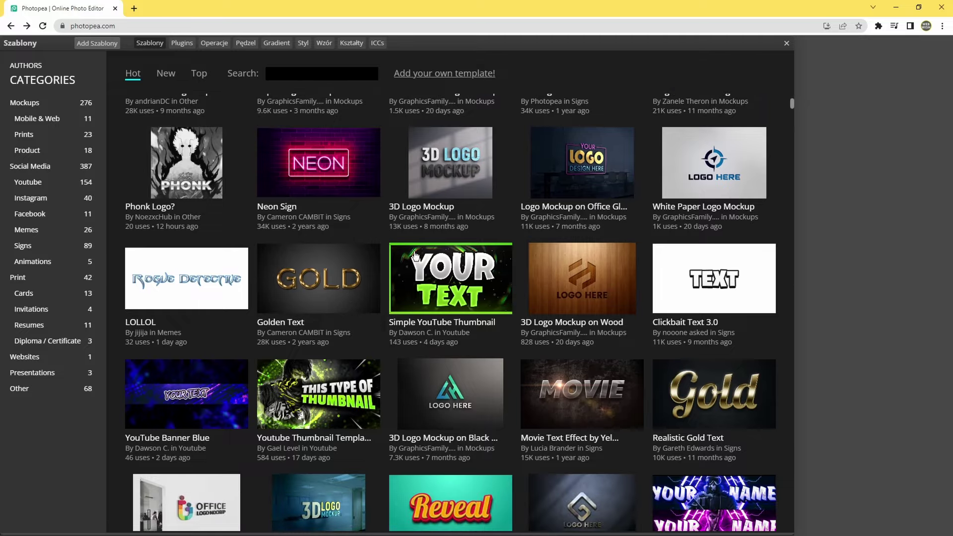
scroll(333, 298, "down", 2)
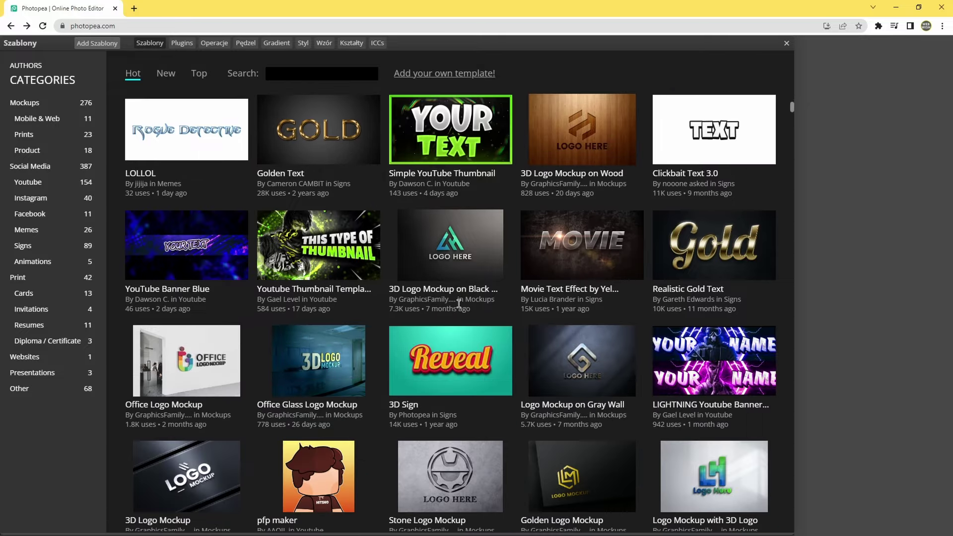
Browse the Product, Memes and Signs categories and view the Green Earth Sign template's details.
left_click(49, 150)
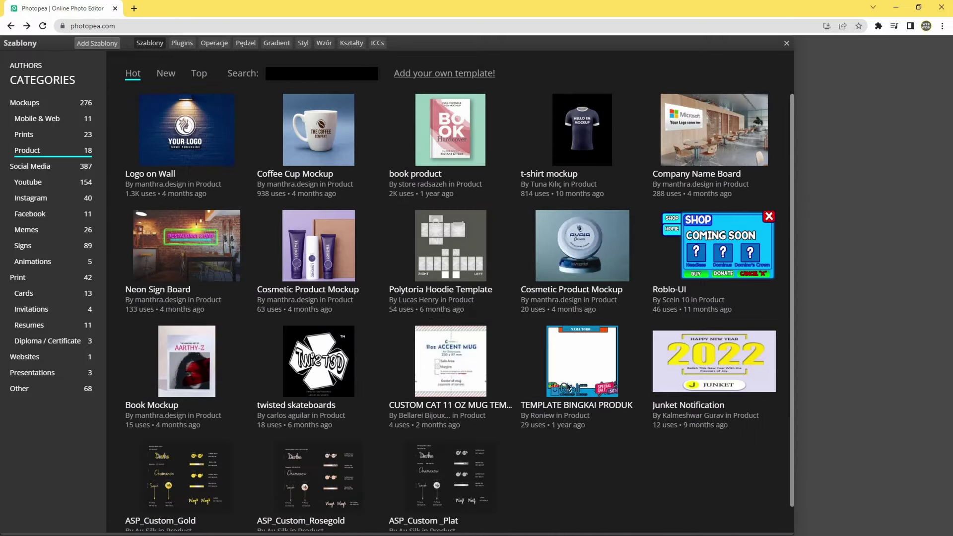
left_click(26, 230)
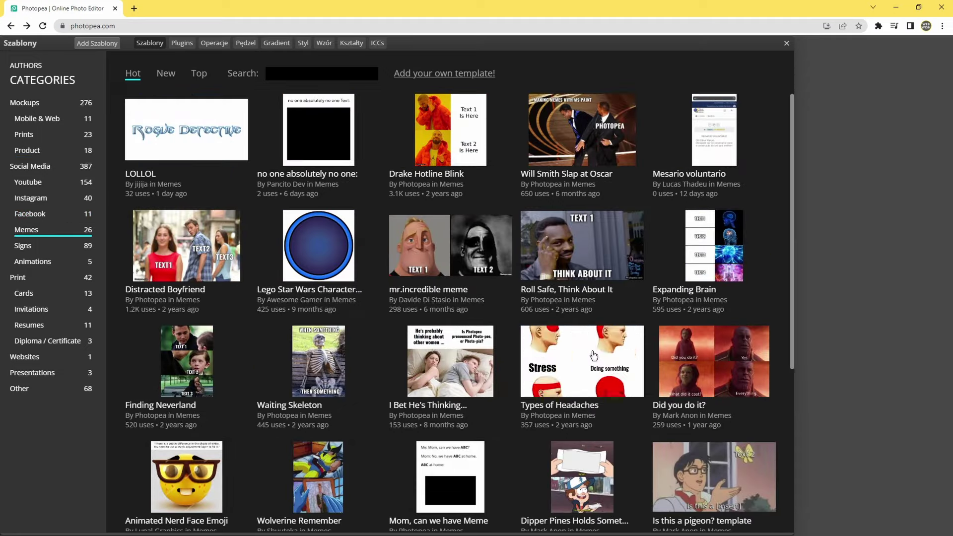
left_click(23, 246)
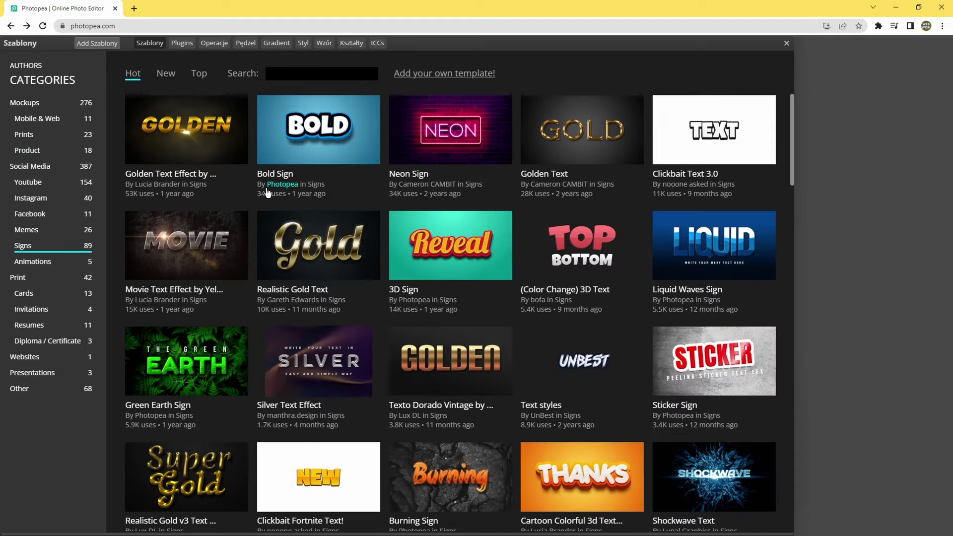
left_click(205, 365)
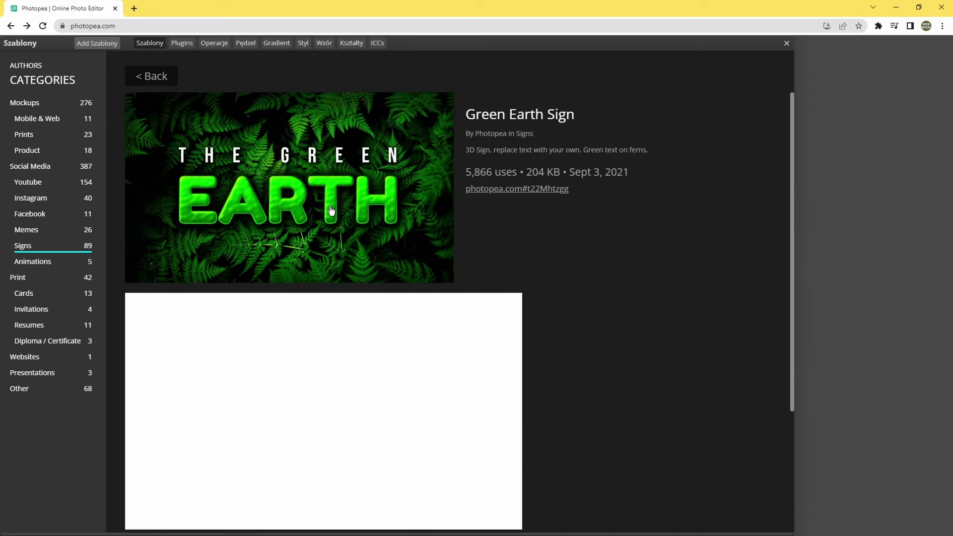
Open the Green Earth Sign template, retype EARTH as ROSLINY, then close the document.
left_click(376, 223)
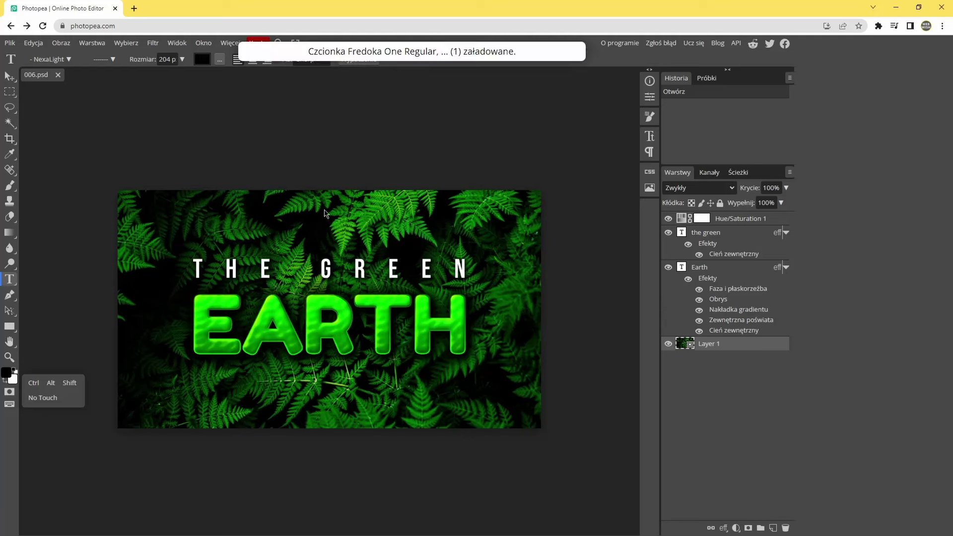
double_click(277, 315)
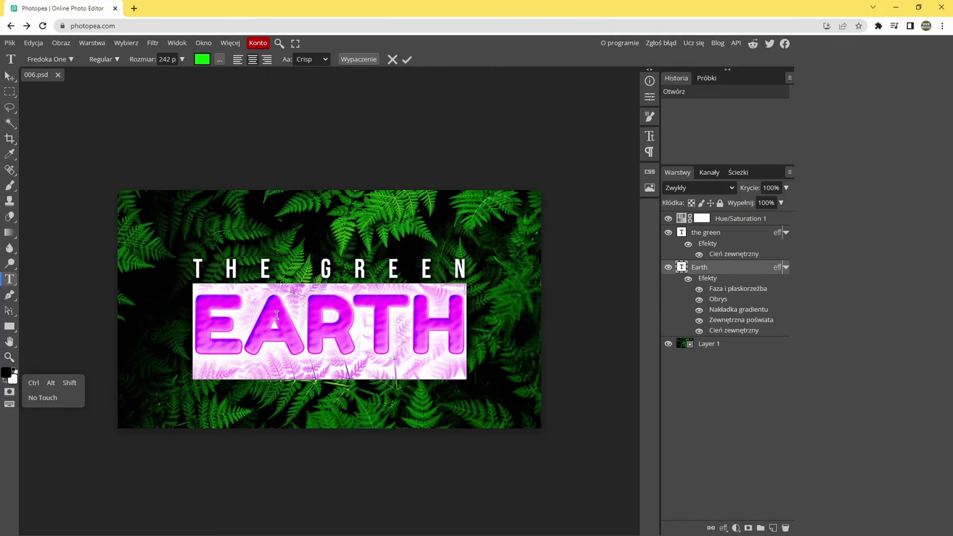
type("ROSLINY")
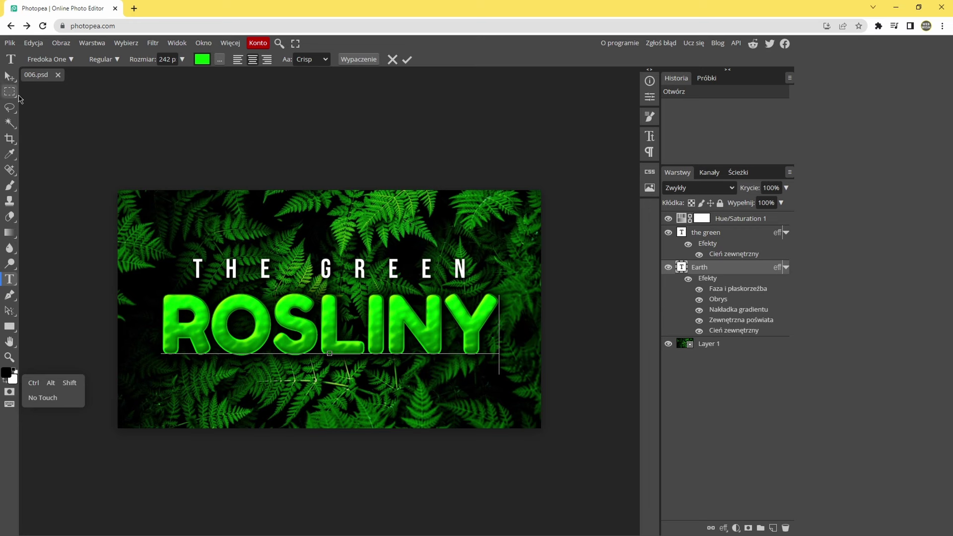
left_click(10, 43)
mouse_move(45, 173)
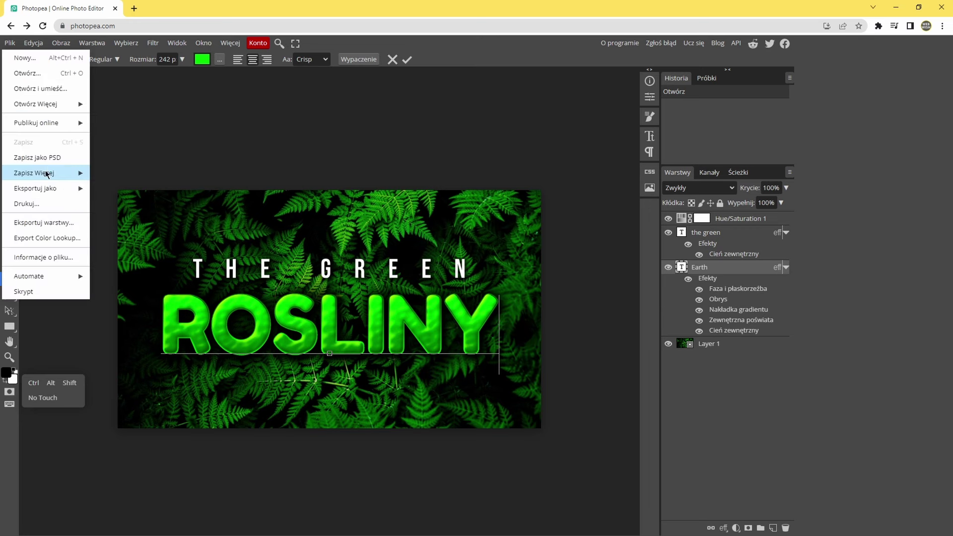
left_click(183, 122)
left_click(60, 80)
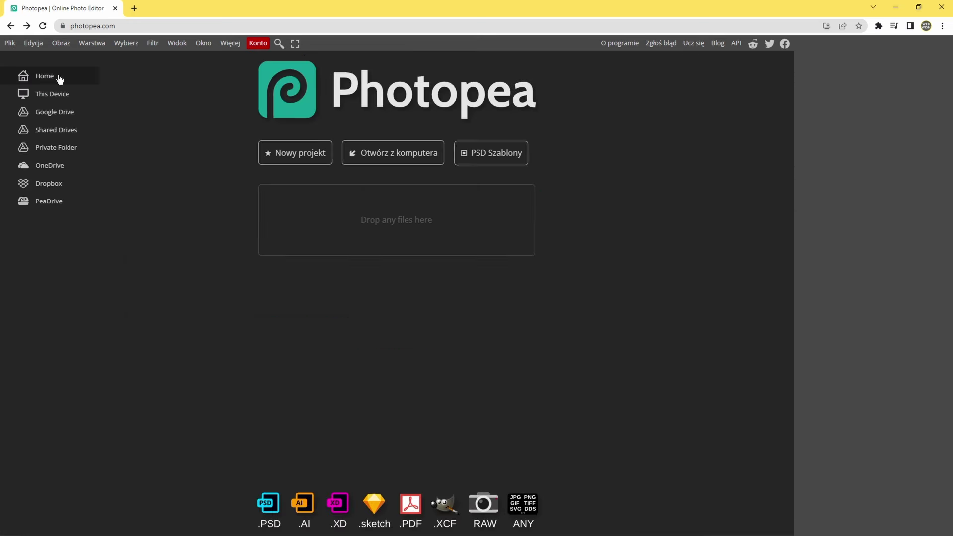
left_click(296, 153)
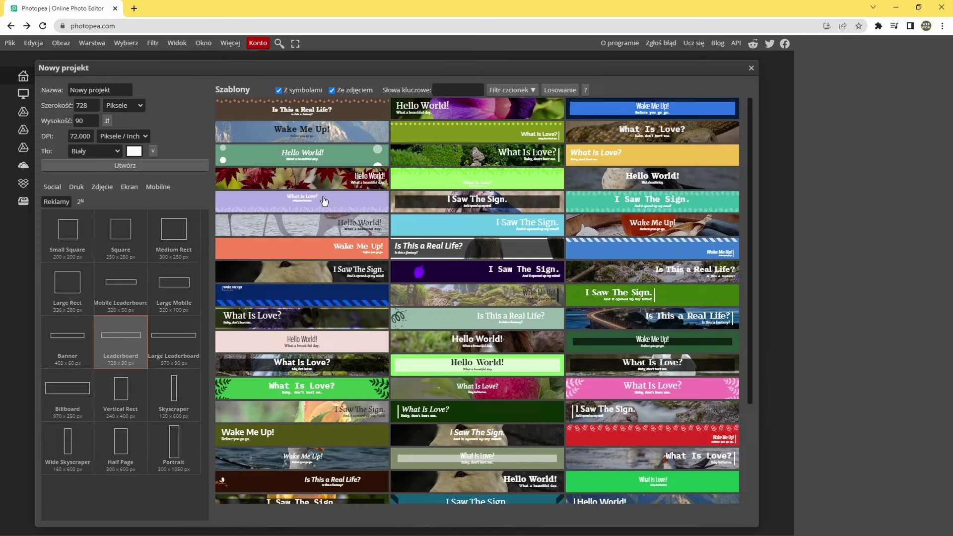
left_click(52, 187)
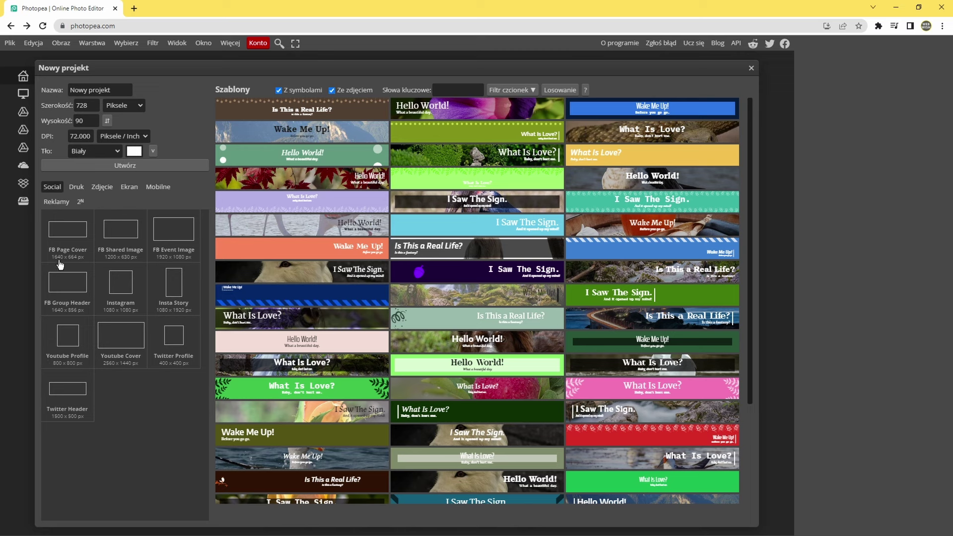
left_click(91, 90)
left_click(77, 187)
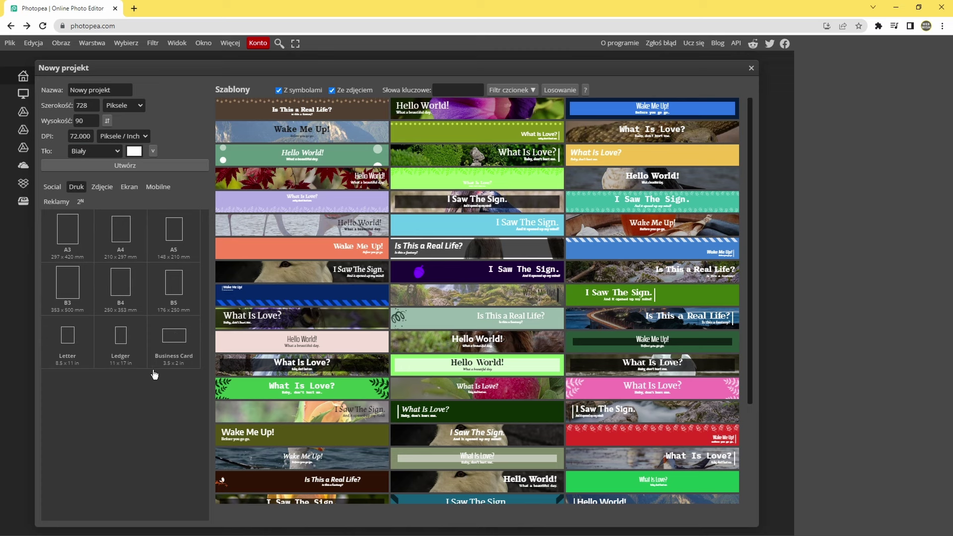
left_click(103, 188)
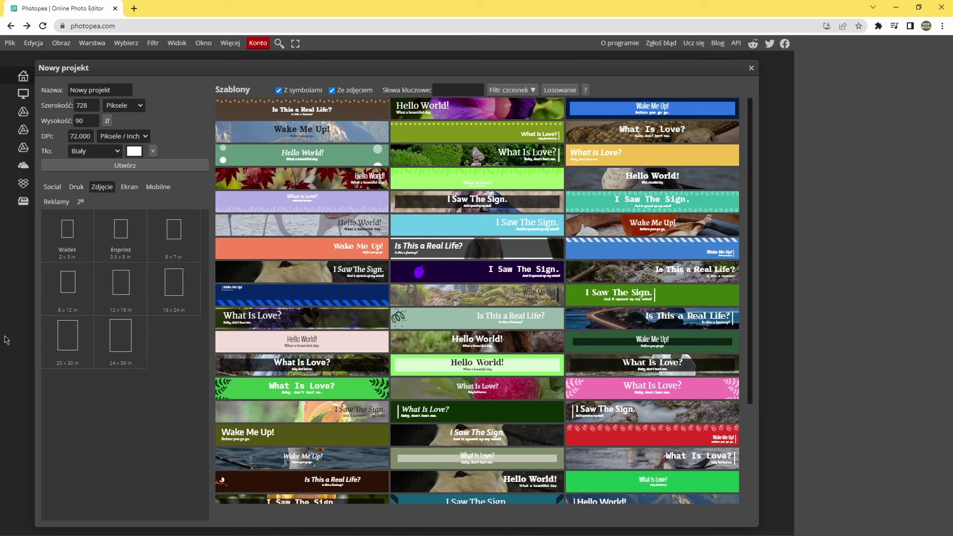
left_click(129, 188)
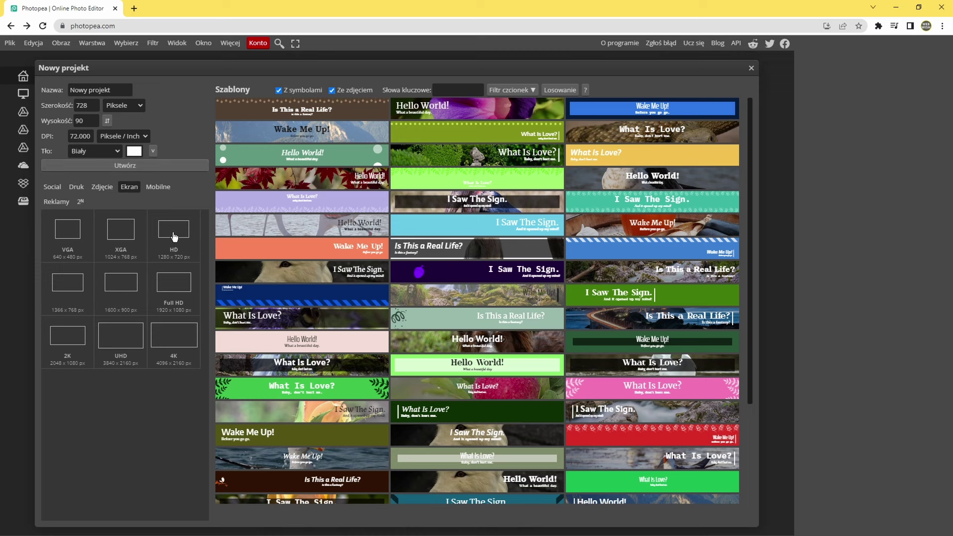
left_click(158, 187)
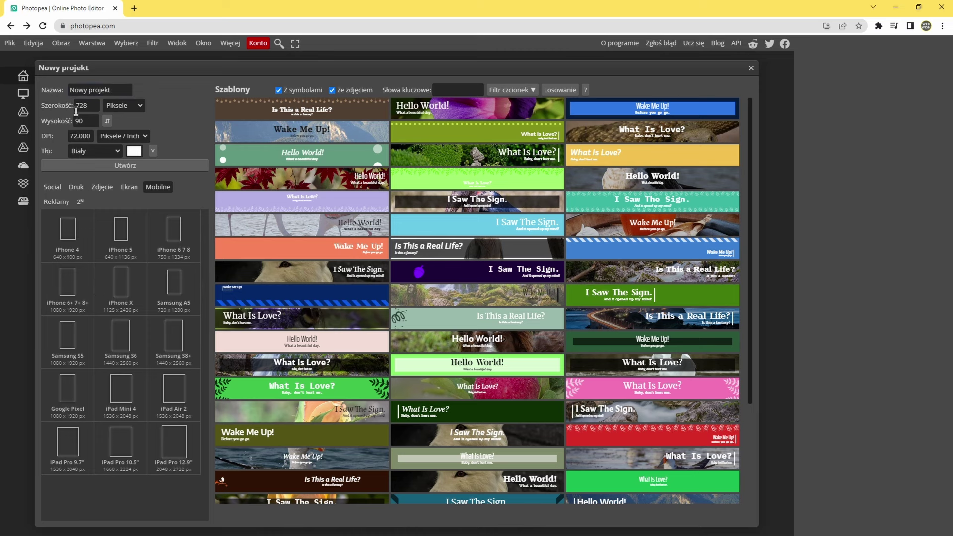
left_click(752, 68)
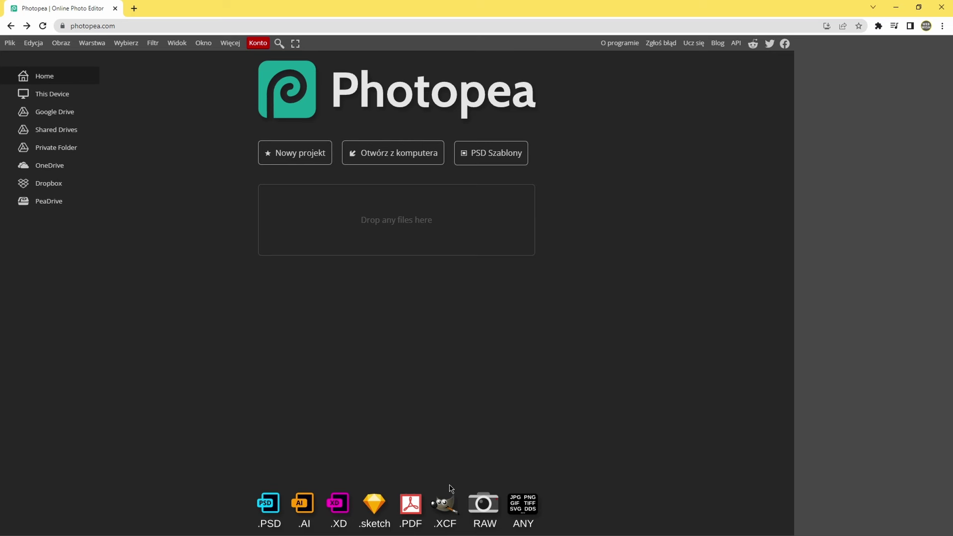
left_click(97, 43)
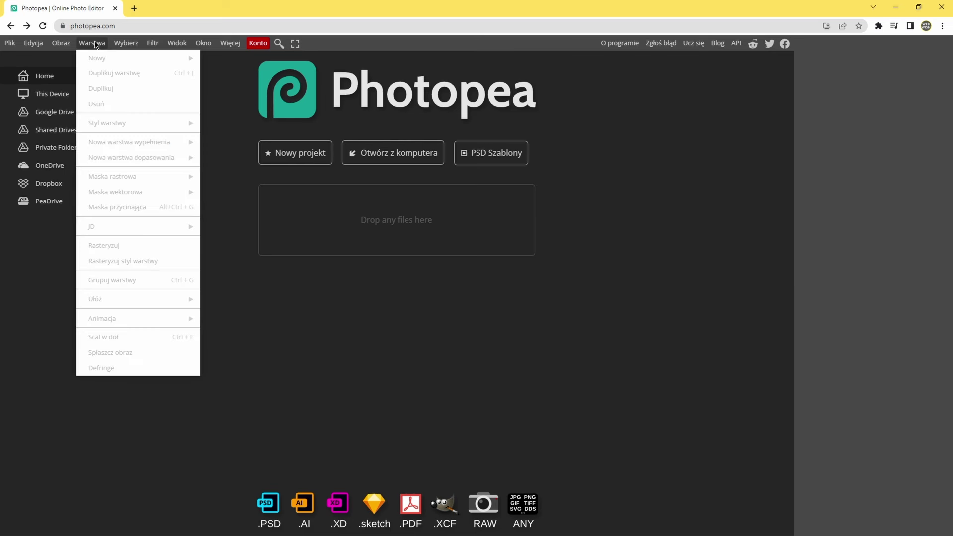
left_click(290, 298)
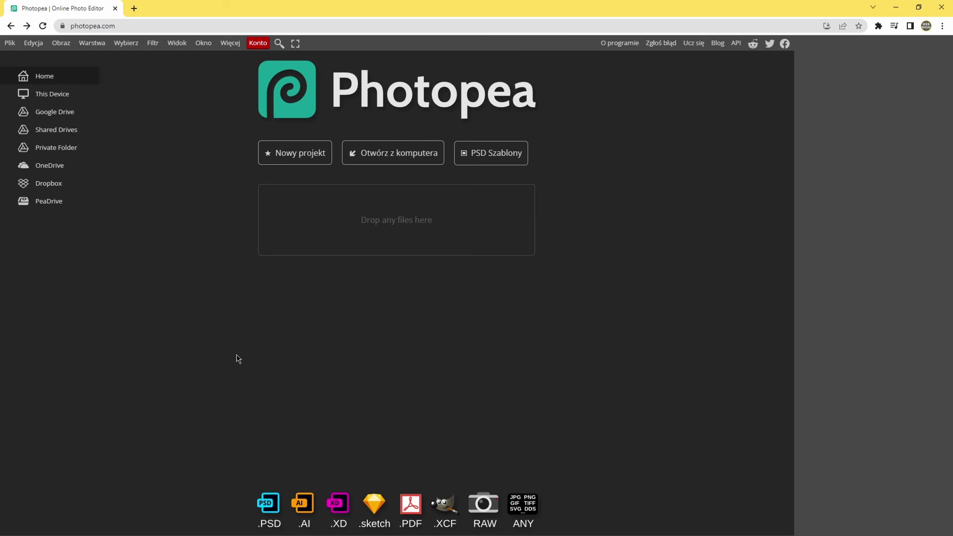
Open the 'Your Favourite Recipes - Pink Fruits' template from the Instagram PSD templates.
left_click(507, 153)
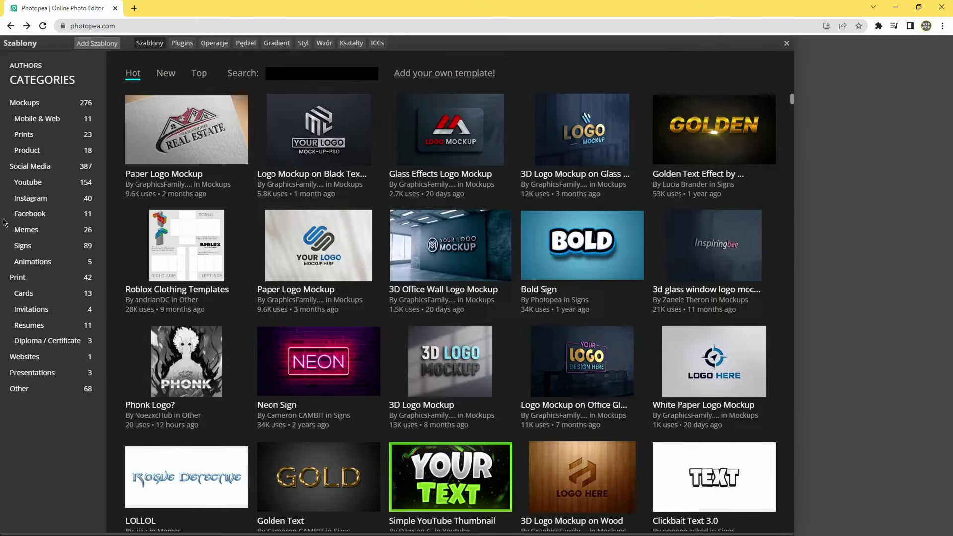
left_click(29, 198)
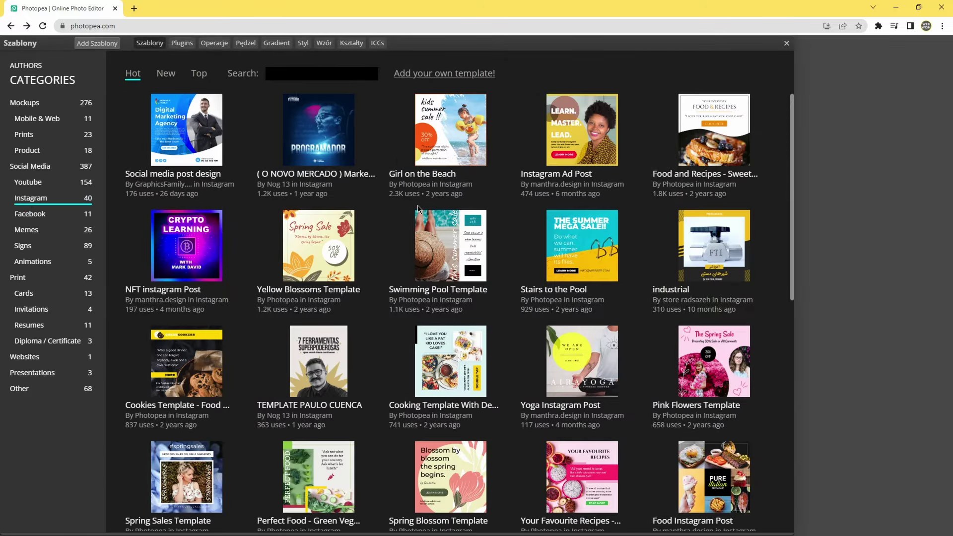
mouse_move(451, 246)
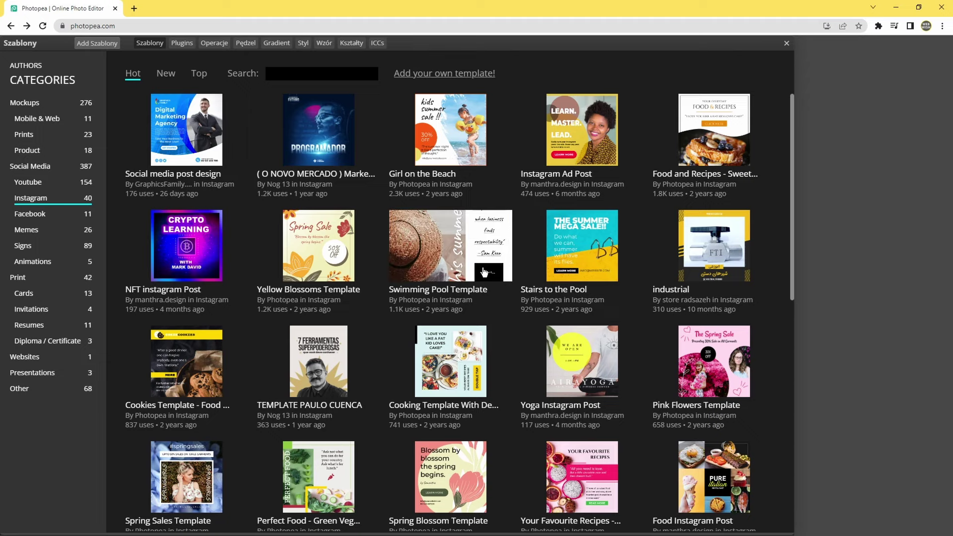
scroll(484, 271, "down", 3)
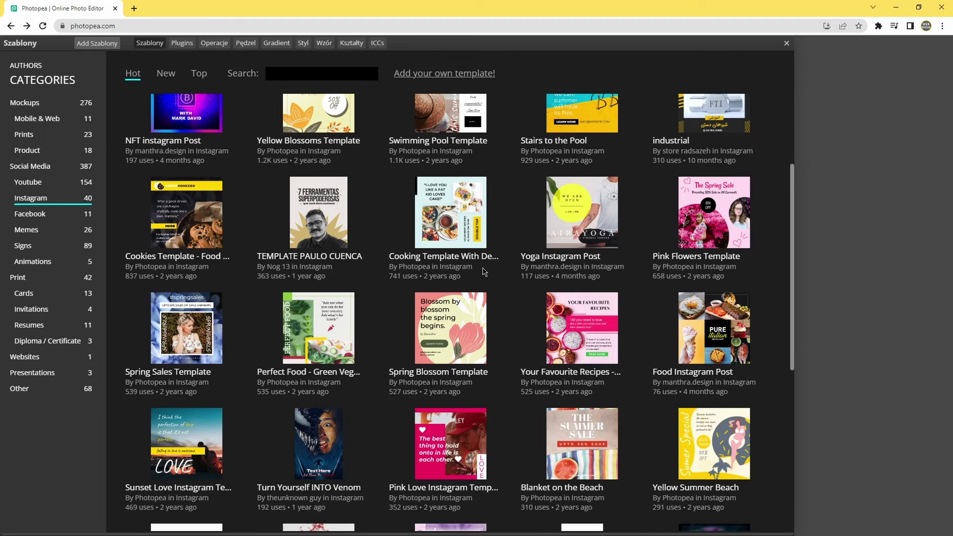
left_click(568, 329)
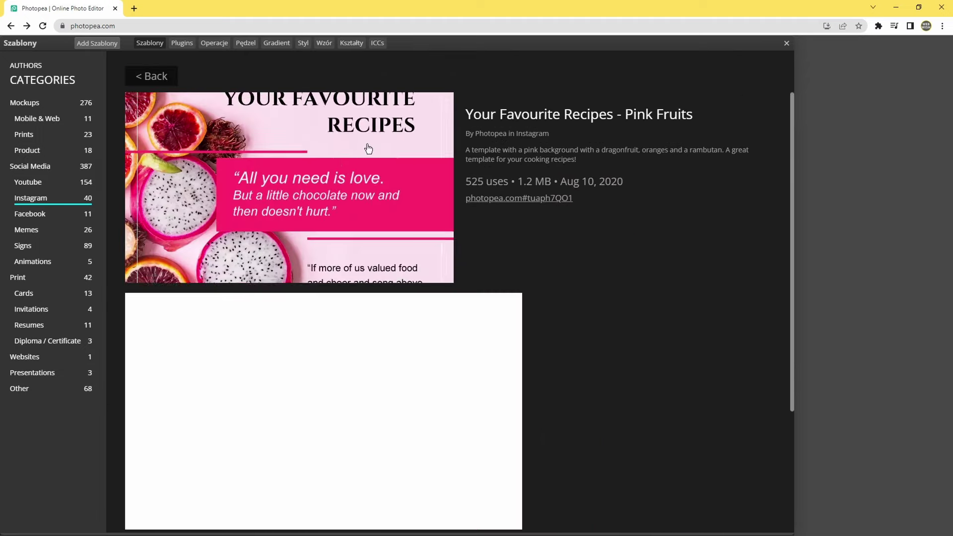
left_click(369, 149)
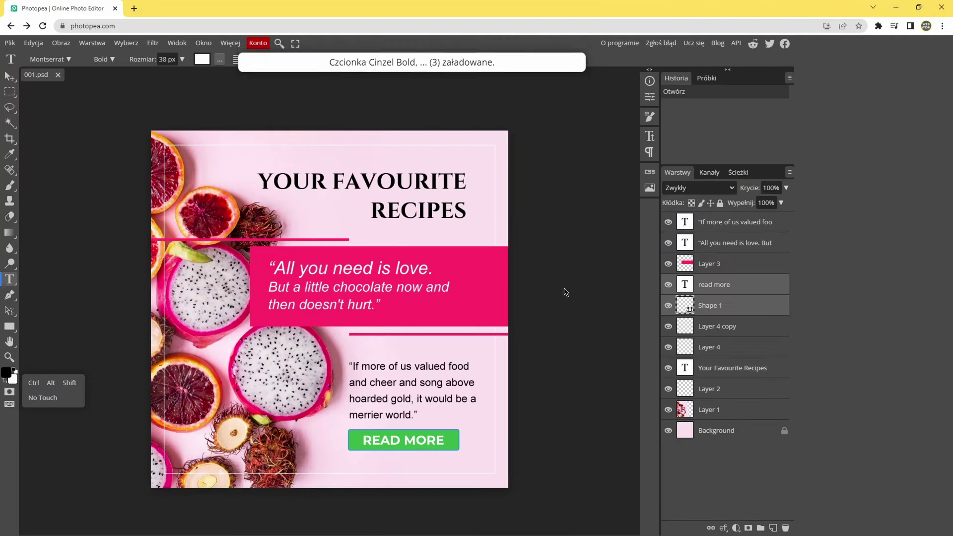
Select Layer 3's pink banner quote and retype it as CO CHCEMY ZMIENIAMY.
left_click(10, 76)
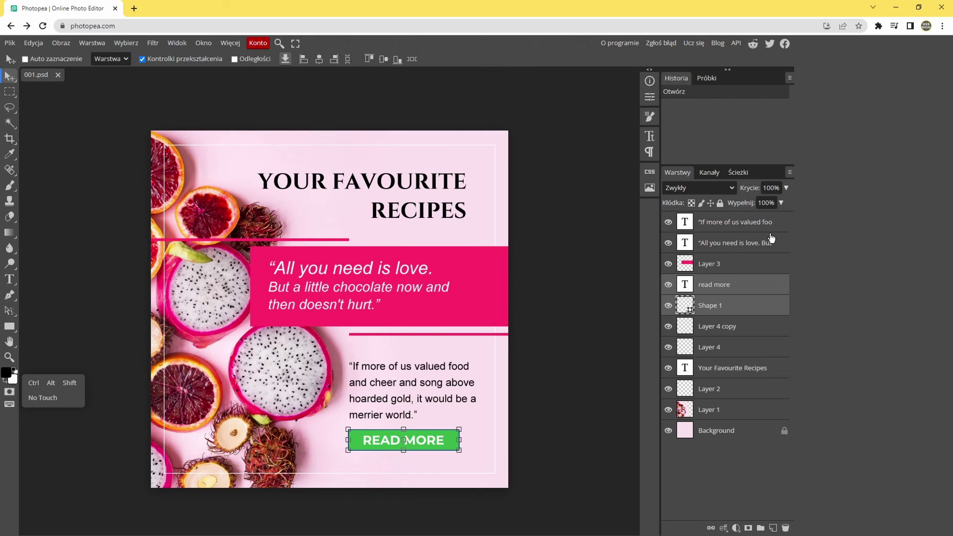
left_click(717, 262)
left_click(668, 265)
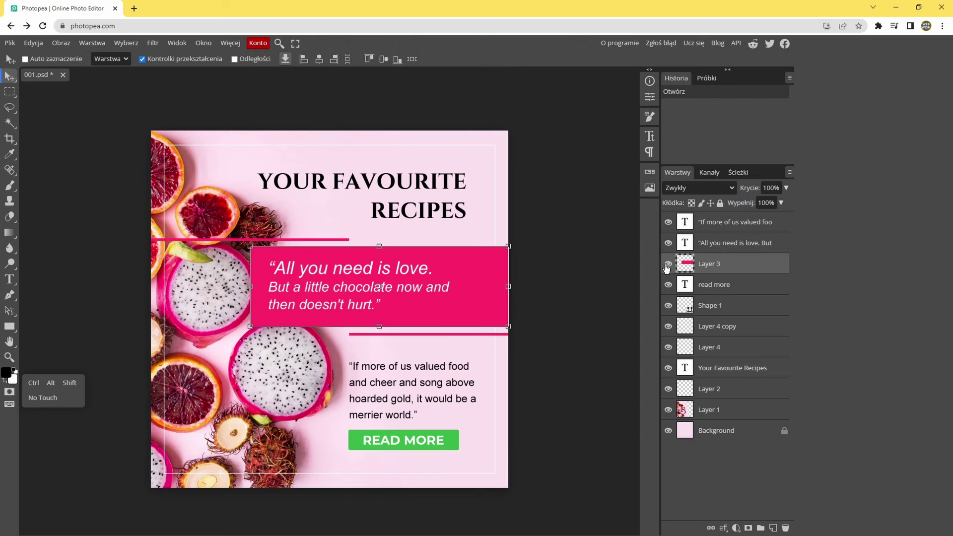
double_click(418, 286)
triple_click(419, 287)
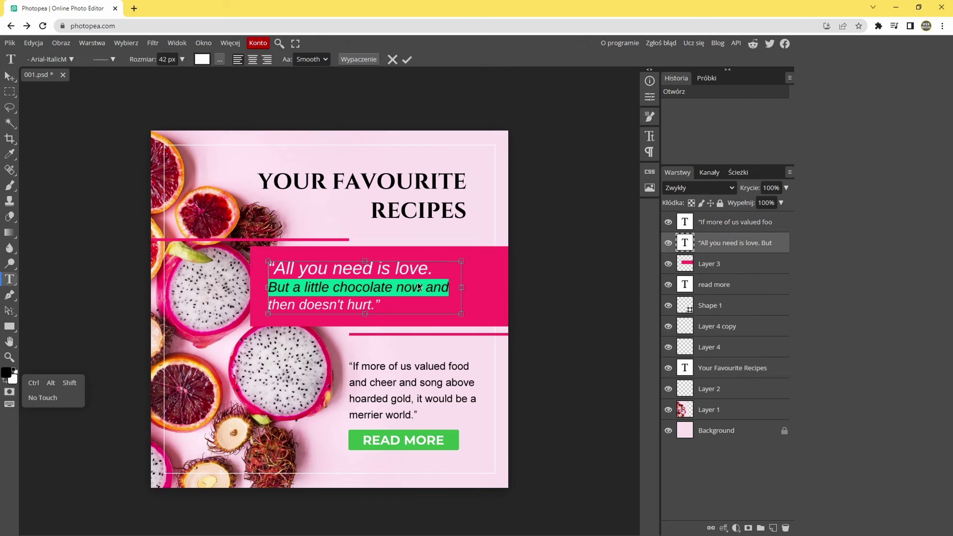
left_click(418, 287)
type("CO C")
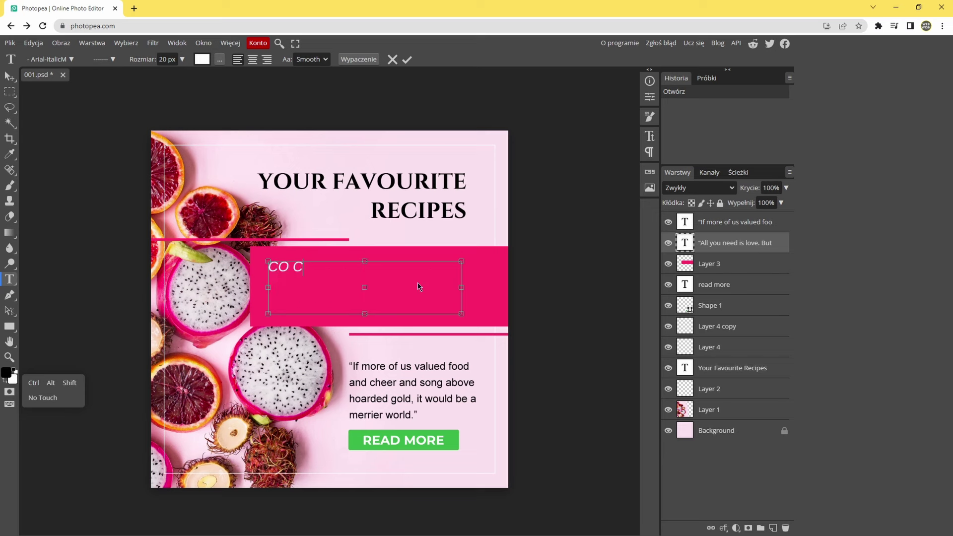
type("HCEMY ZMIENIAMY")
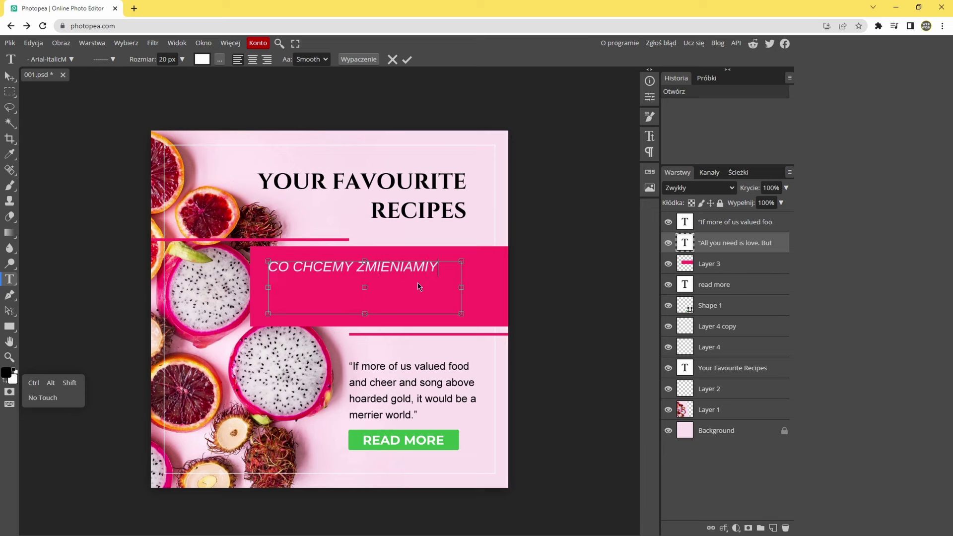
Set the banner text in the 20 db font, commit it, and start a free transform.
triple_click(418, 286)
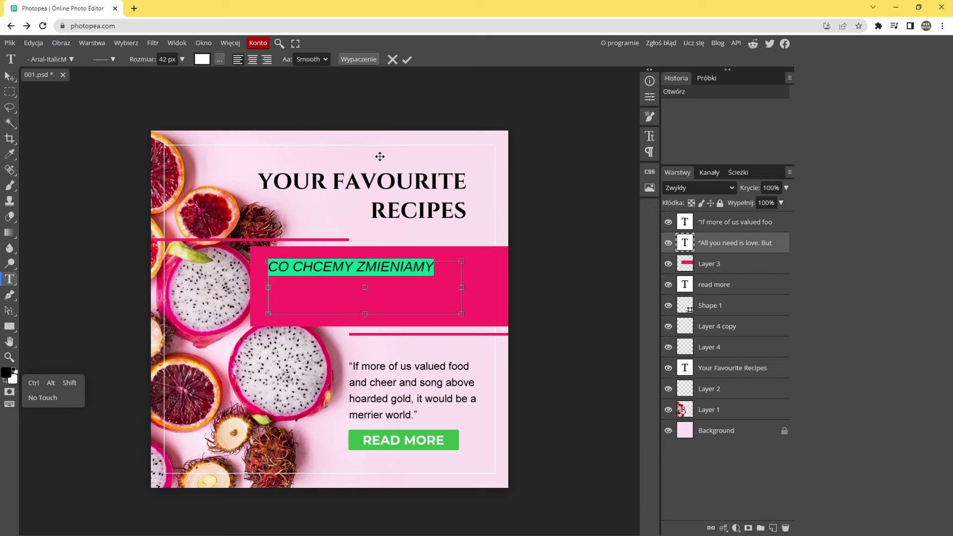
left_click(68, 59)
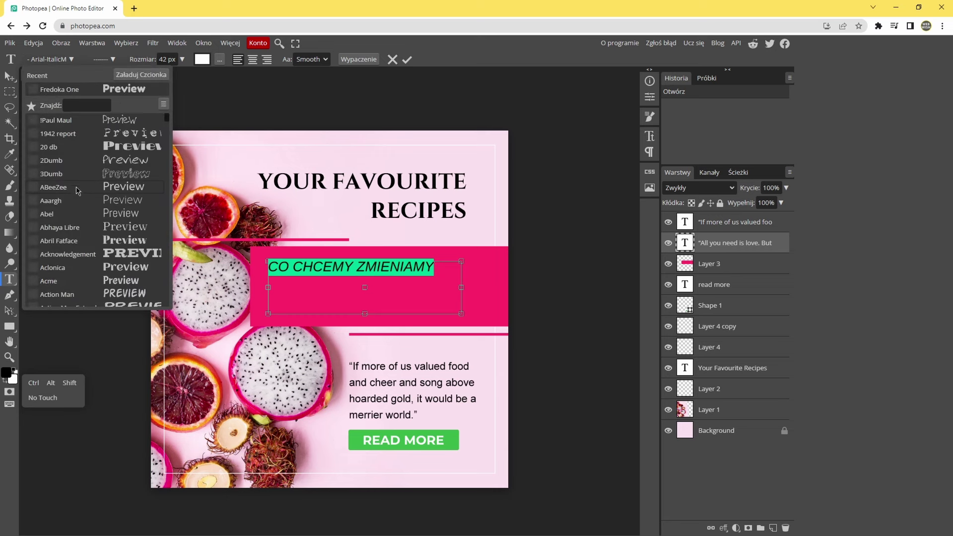
left_click(127, 146)
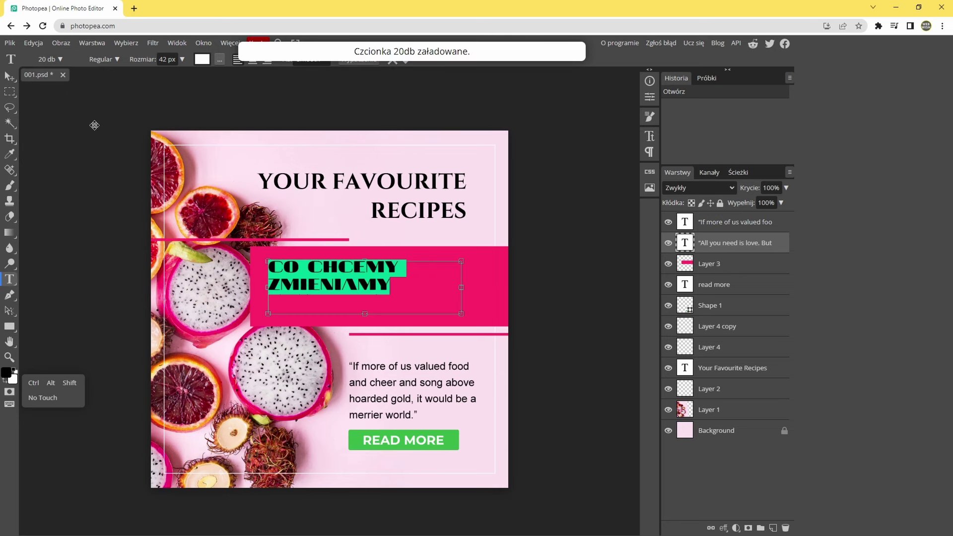
left_click(10, 76)
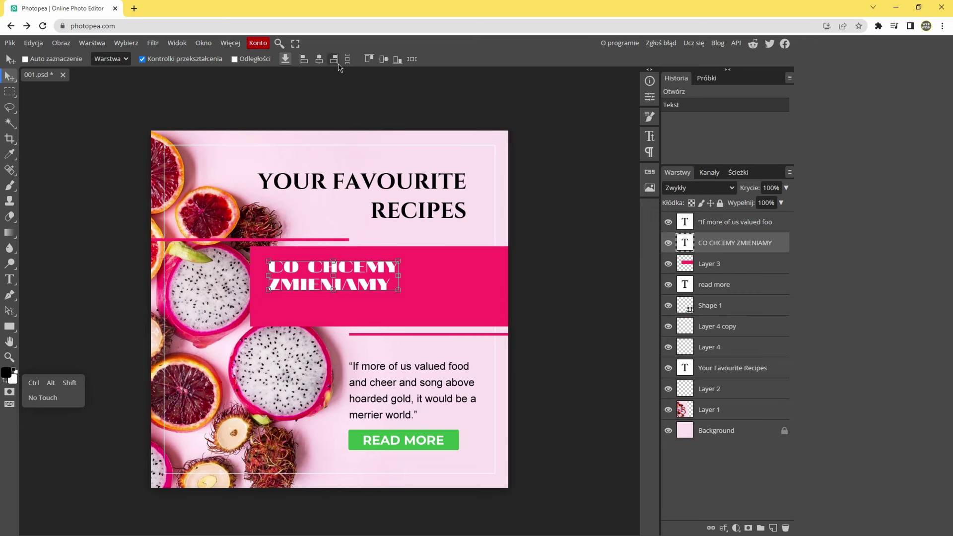
left_click(320, 64)
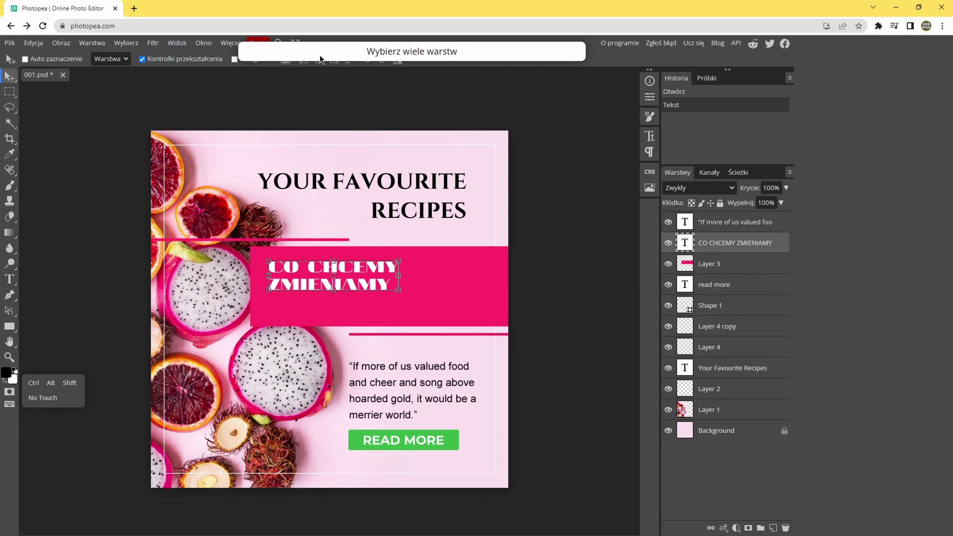
key("ctrl+t")
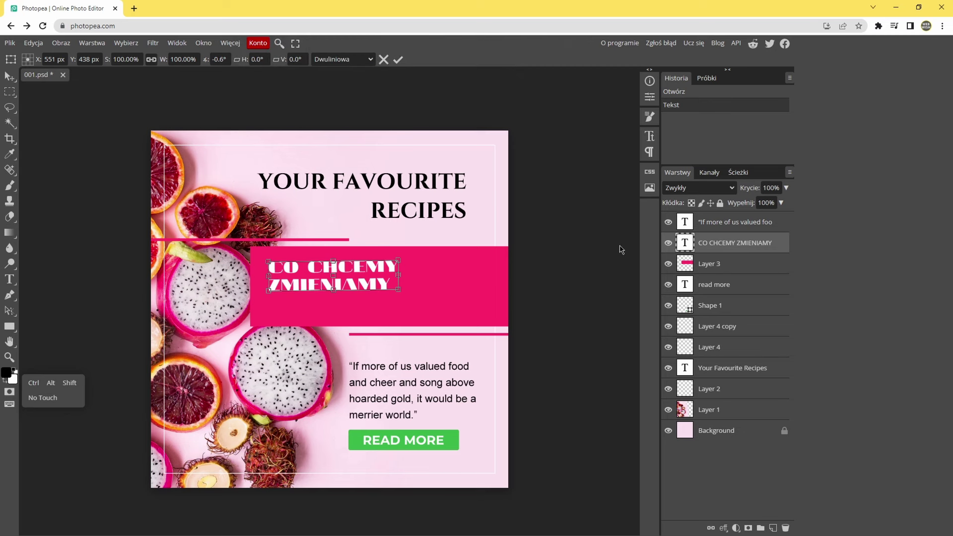
Commit the free transform, select the lower quote text layer, and shift the view.
key("Return")
key("alt+bracketright")
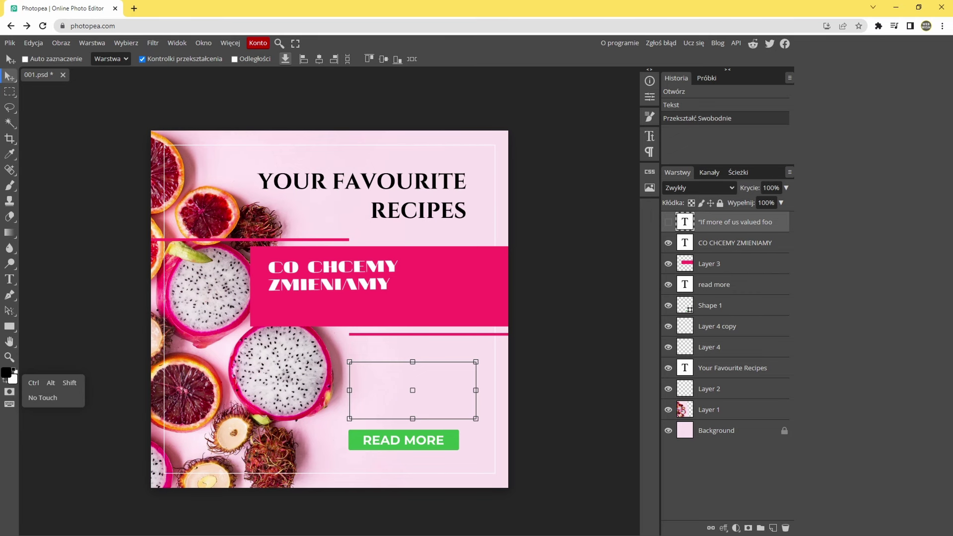
left_click_drag(430, 290, 449, 274)
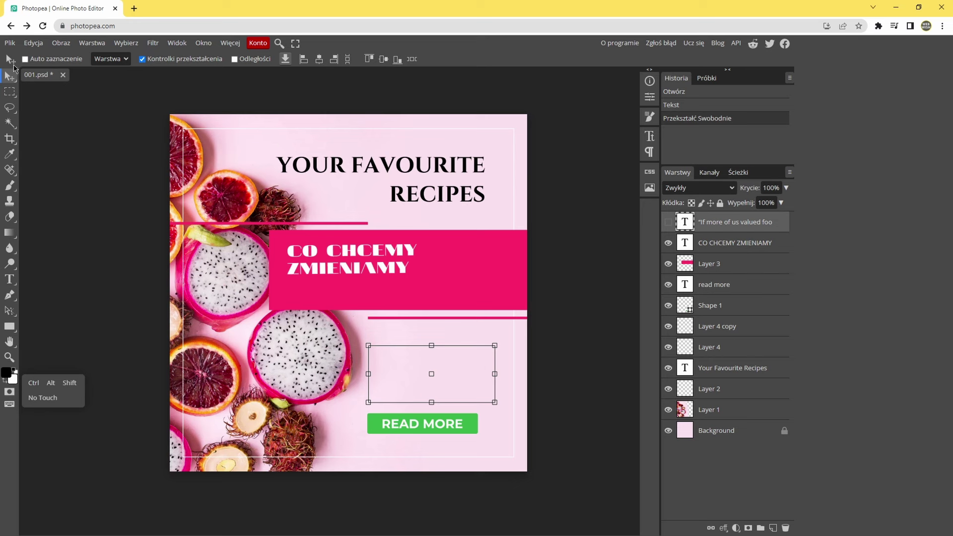
Show the quote layer's CSS (389px by 174px, 32px Arial) and select all of it.
left_click(650, 172)
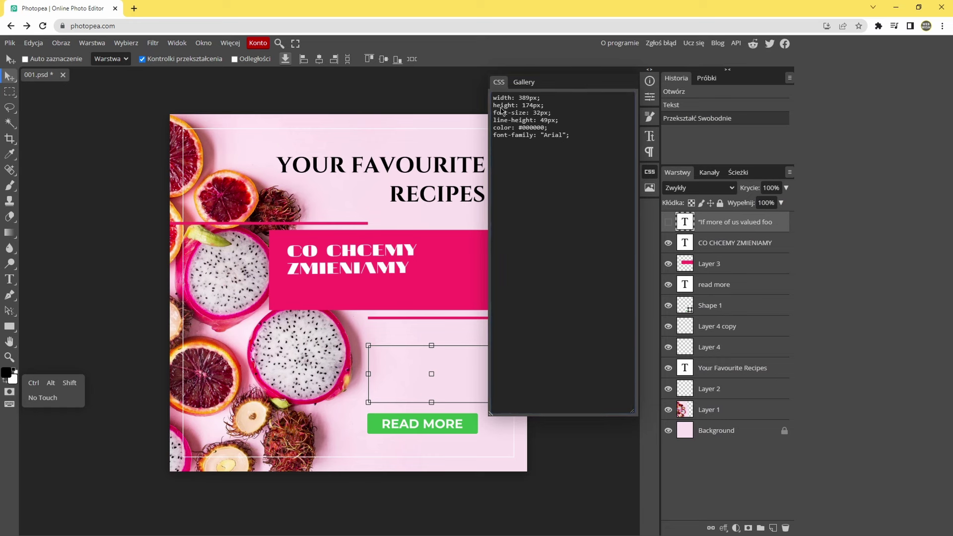
key("ctrl+a")
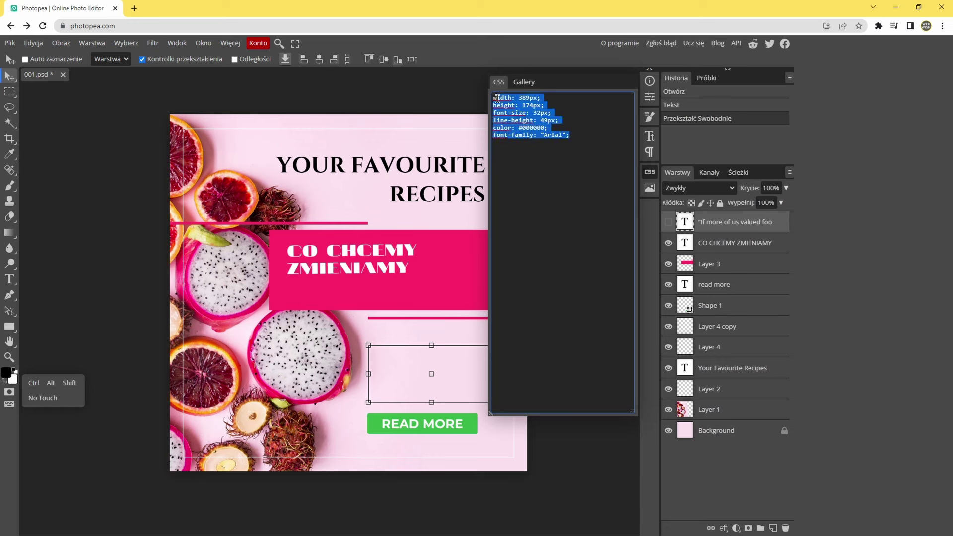
left_click(349, 250)
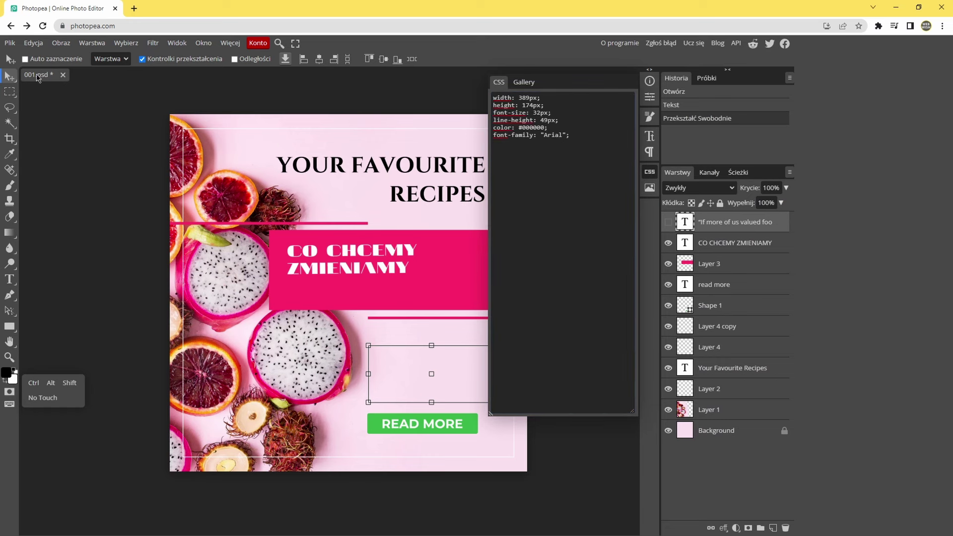